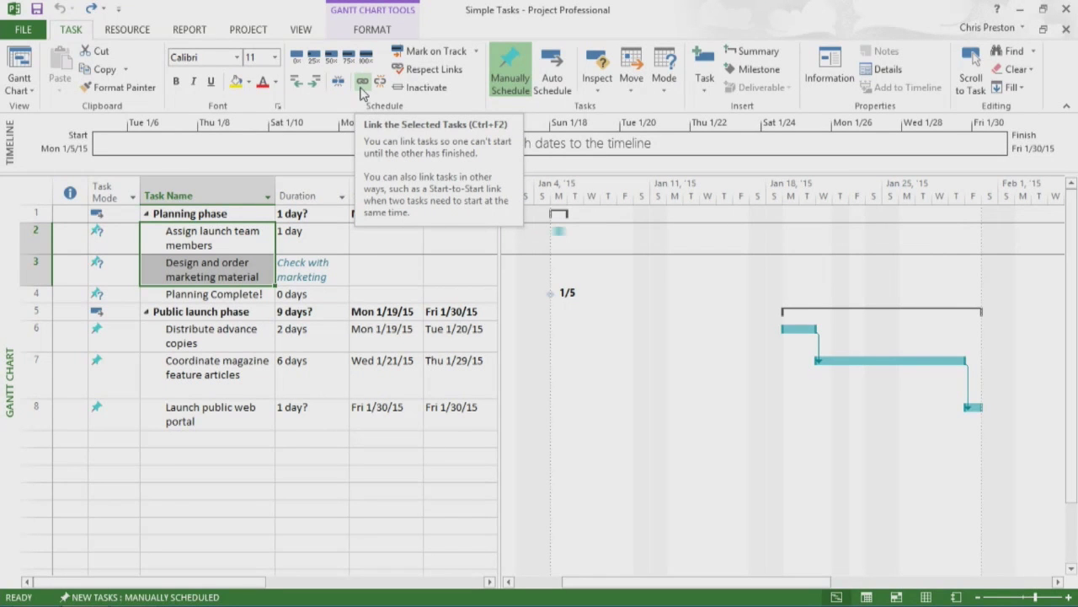
# Link the Assign launch team members and Design and order marketing material tasks, and check their start and finish dates.
pyautogui.click(362, 82)
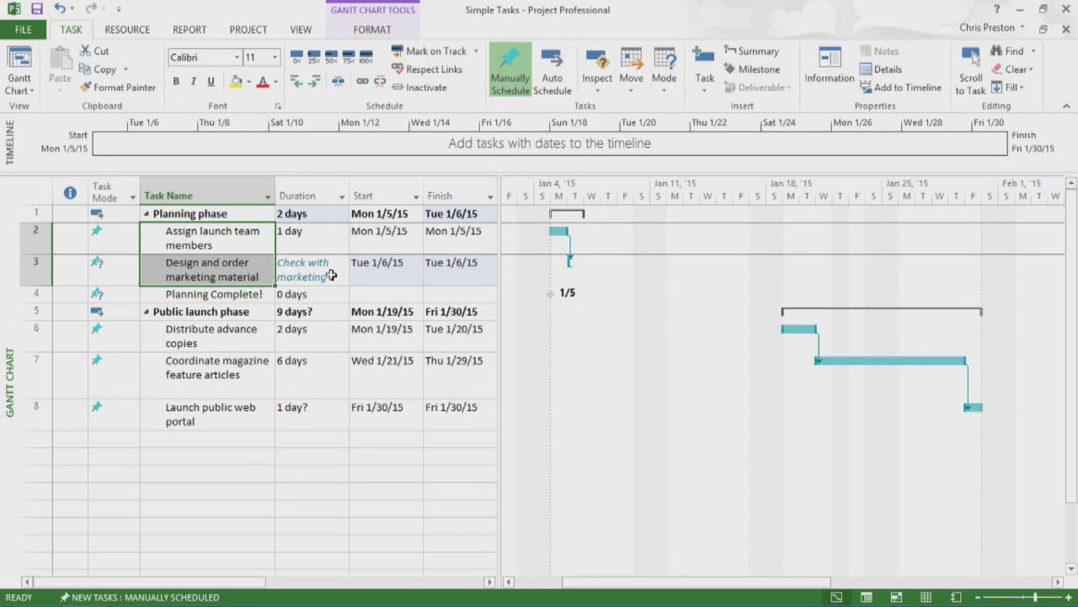
pyautogui.click(369, 283)
pyautogui.click(435, 272)
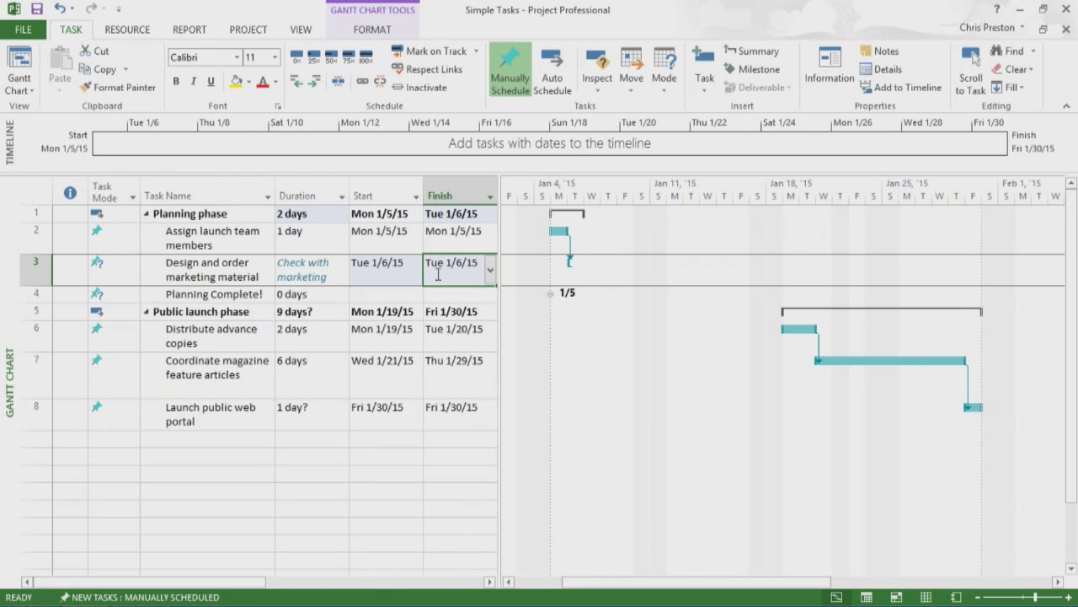
pyautogui.click(390, 243)
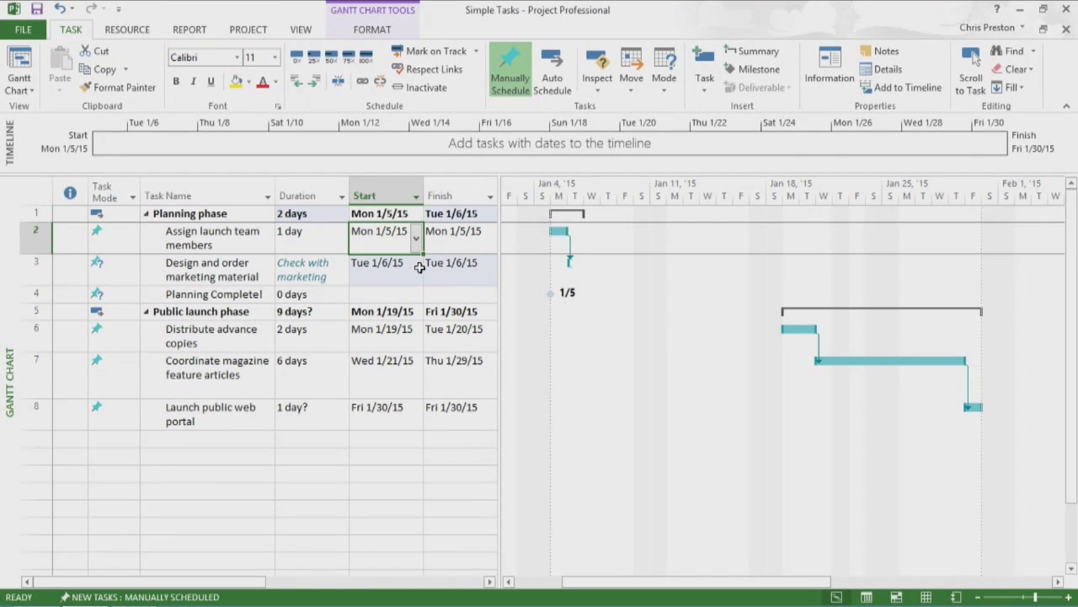
pyautogui.click(418, 268)
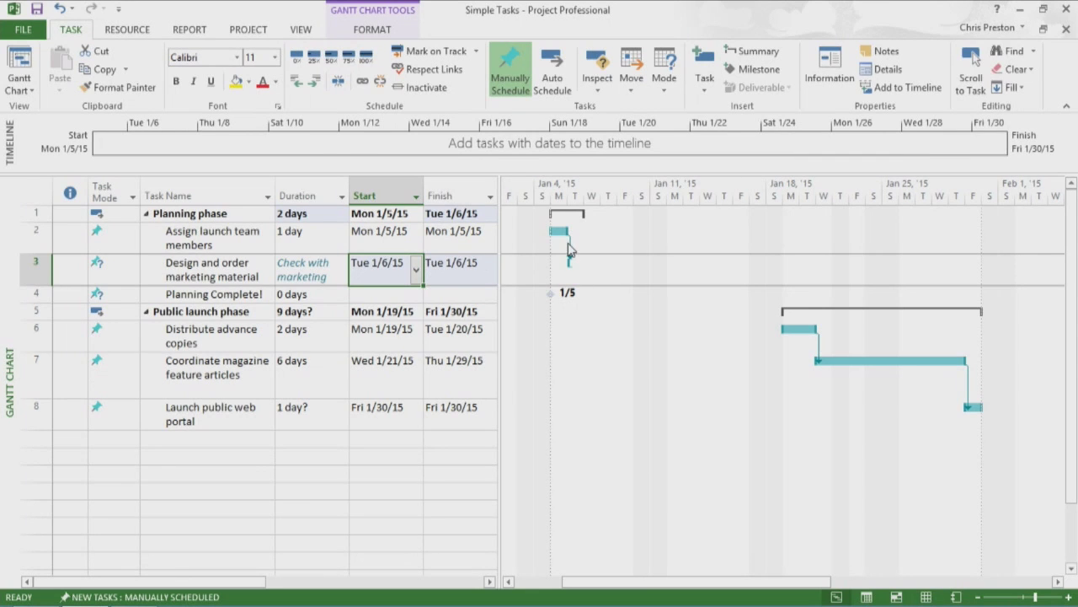
pyautogui.moveTo(573, 251)
# Add Design and order marketing material as a finish-to-start predecessor of the Planning Complete! milestone in its task information.
pyautogui.click(247, 294)
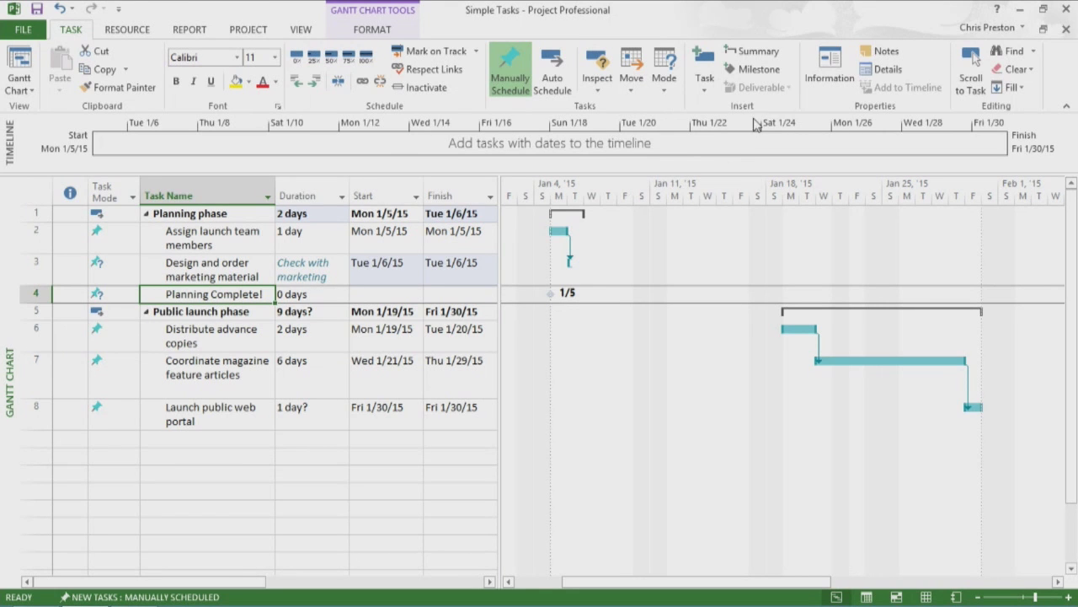
pyautogui.click(830, 71)
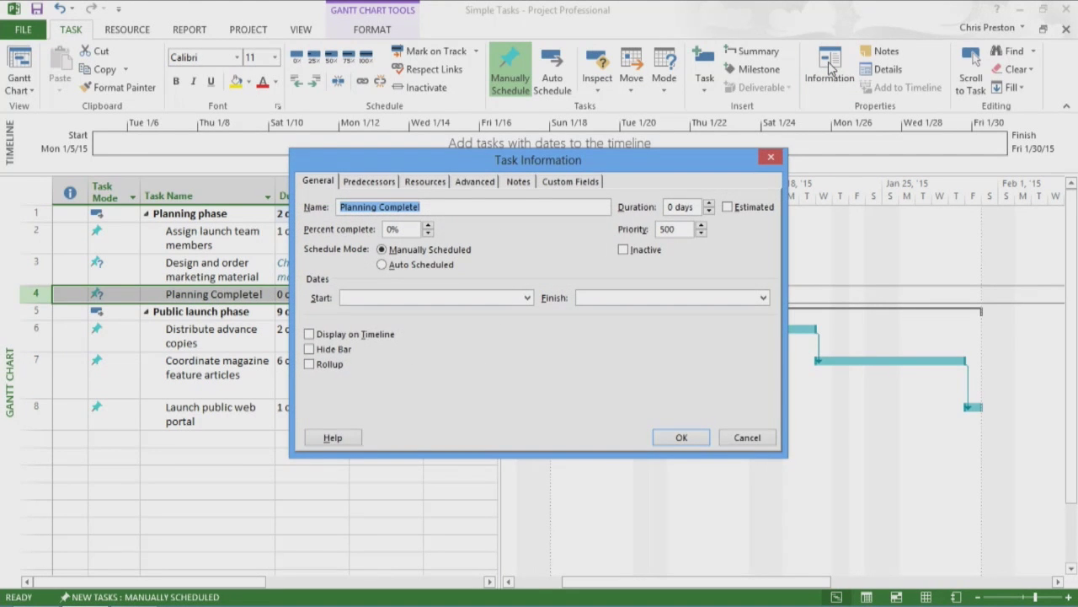
pyautogui.click(365, 187)
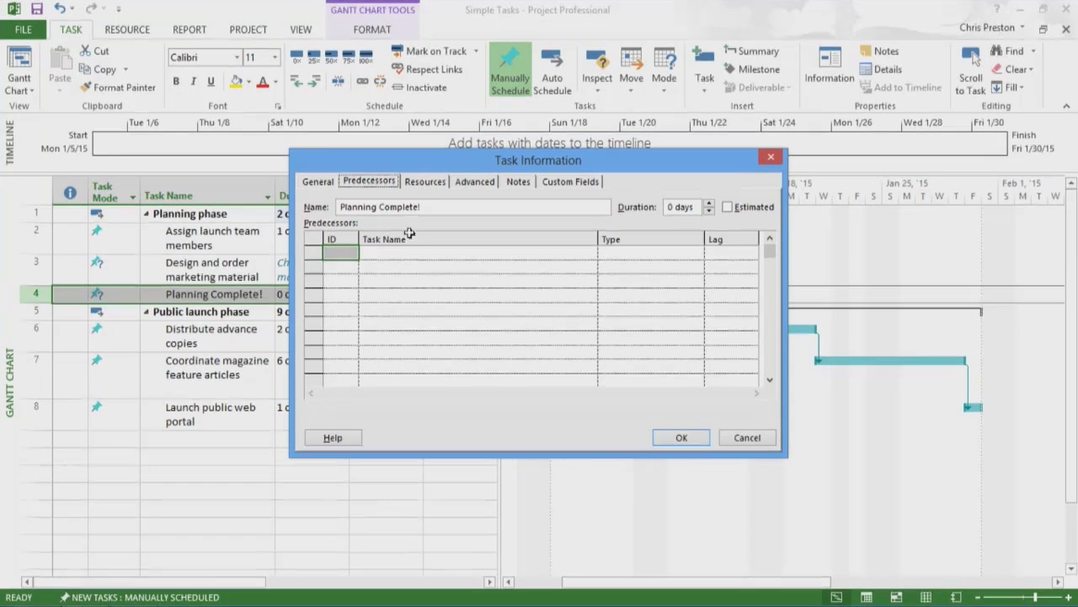
pyautogui.click(438, 251)
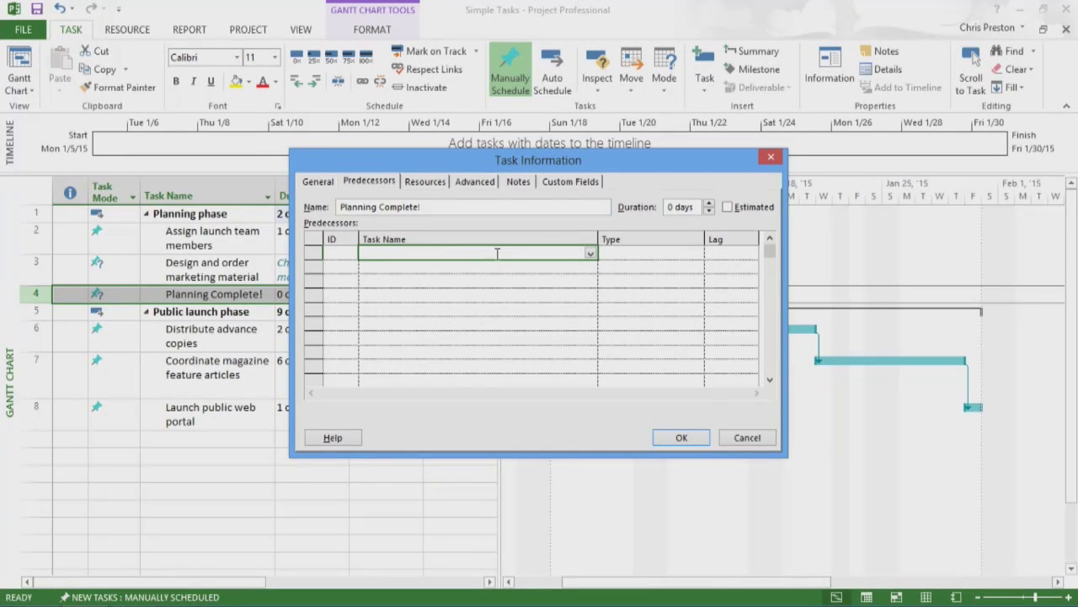
pyautogui.click(590, 254)
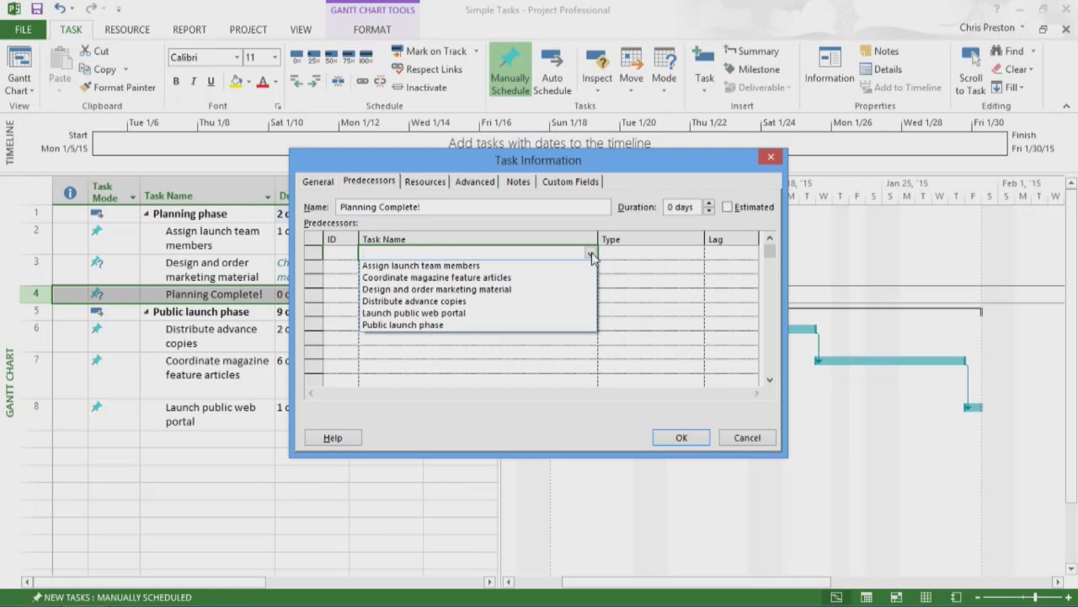
pyautogui.click(554, 290)
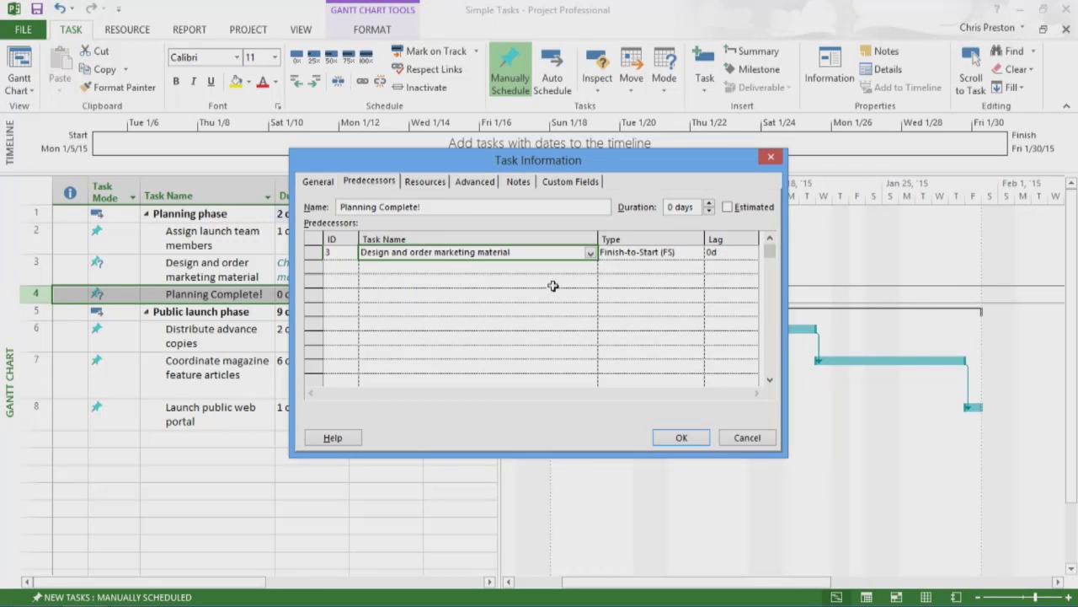
pyautogui.click(684, 438)
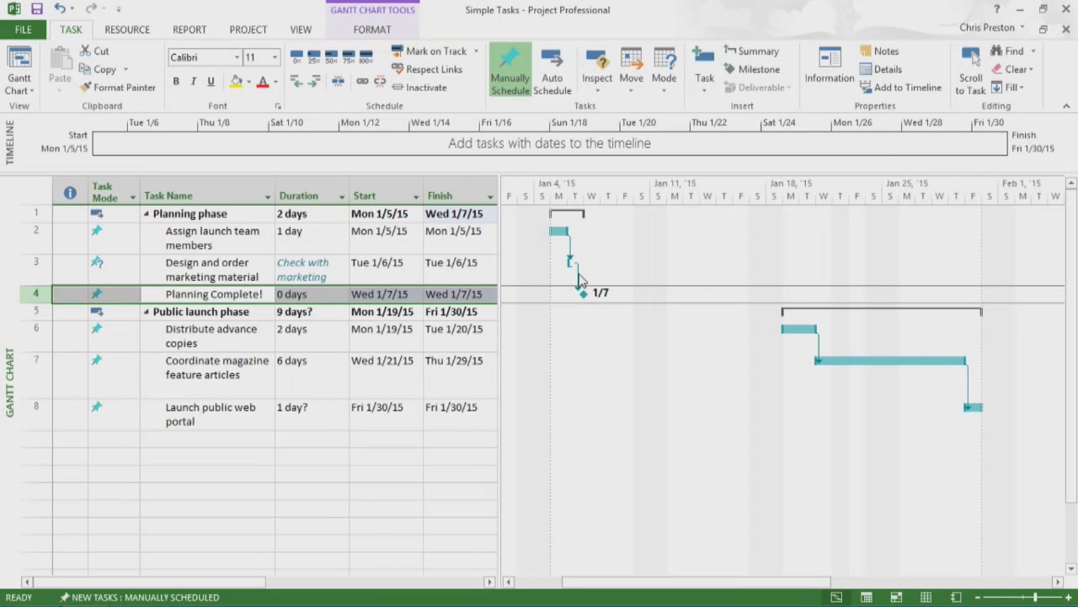
# Draw a finish-to-start link in the Gantt chart from the Planning Complete! milestone to the Distribute advance copies bar.
pyautogui.moveTo(579, 282)
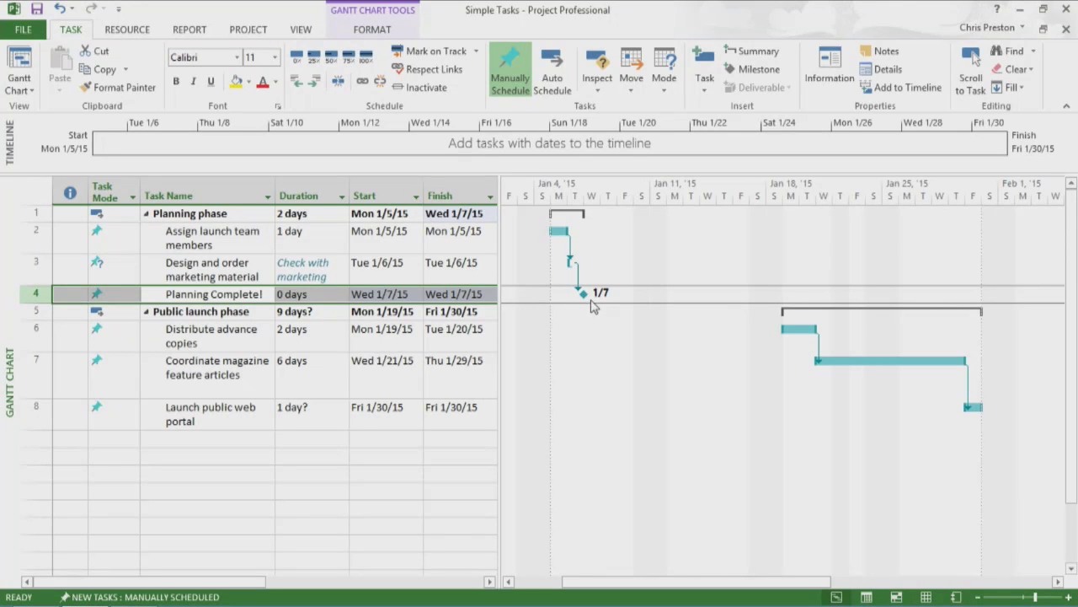
pyautogui.moveTo(582, 293); pyautogui.dragTo(794, 327)
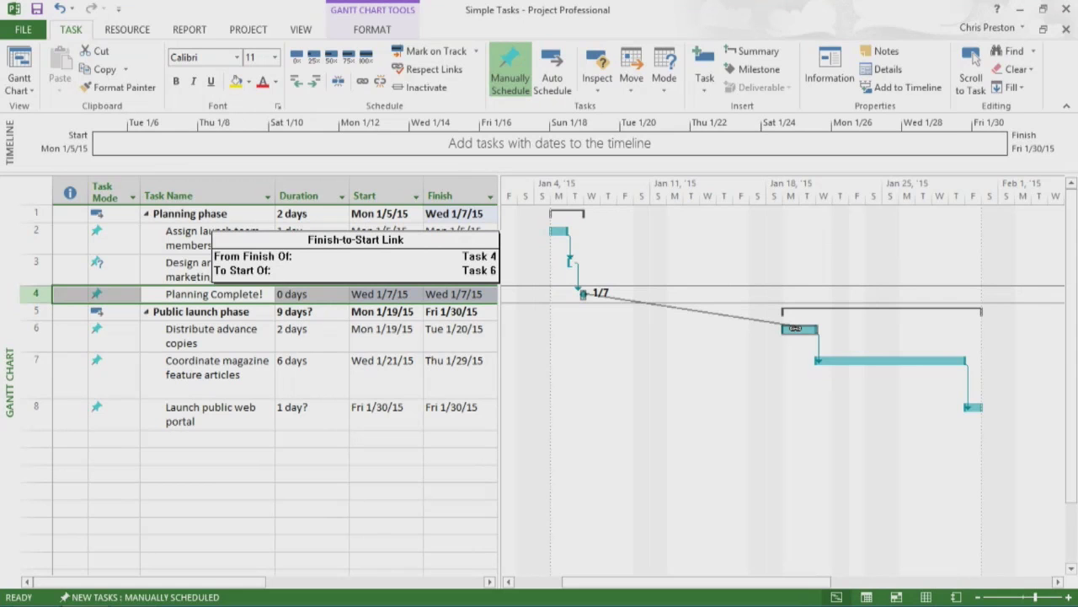
pyautogui.moveTo(794, 328); pyautogui.dragTo(797, 329)
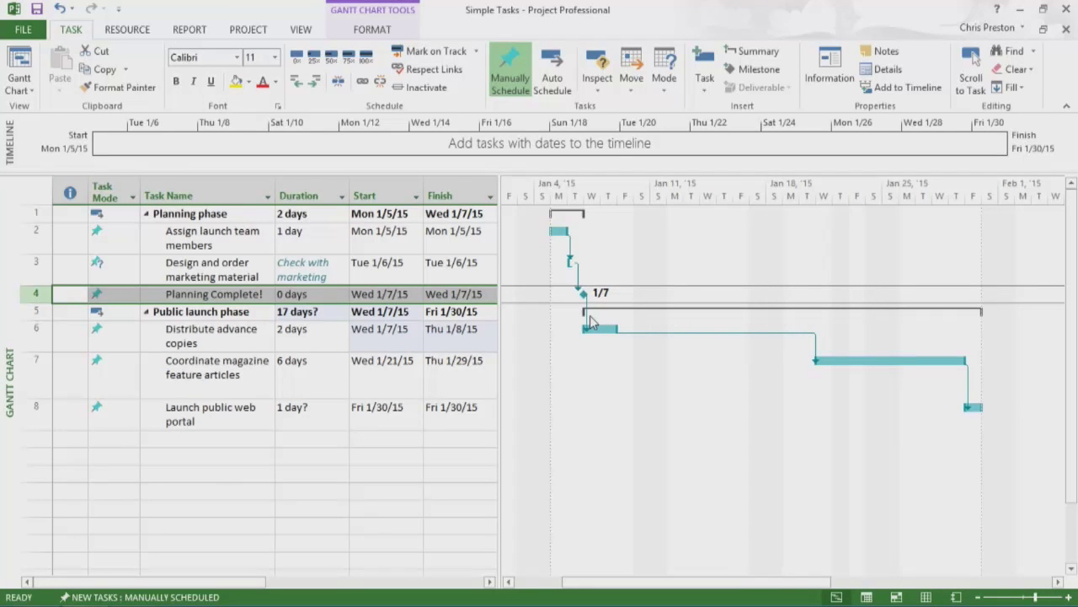
pyautogui.moveTo(588, 321)
# Switch the three Planning phase subtasks to auto scheduling and check the duration of Design and order marketing material.
pyautogui.moveTo(204, 245); pyautogui.dragTo(198, 289)
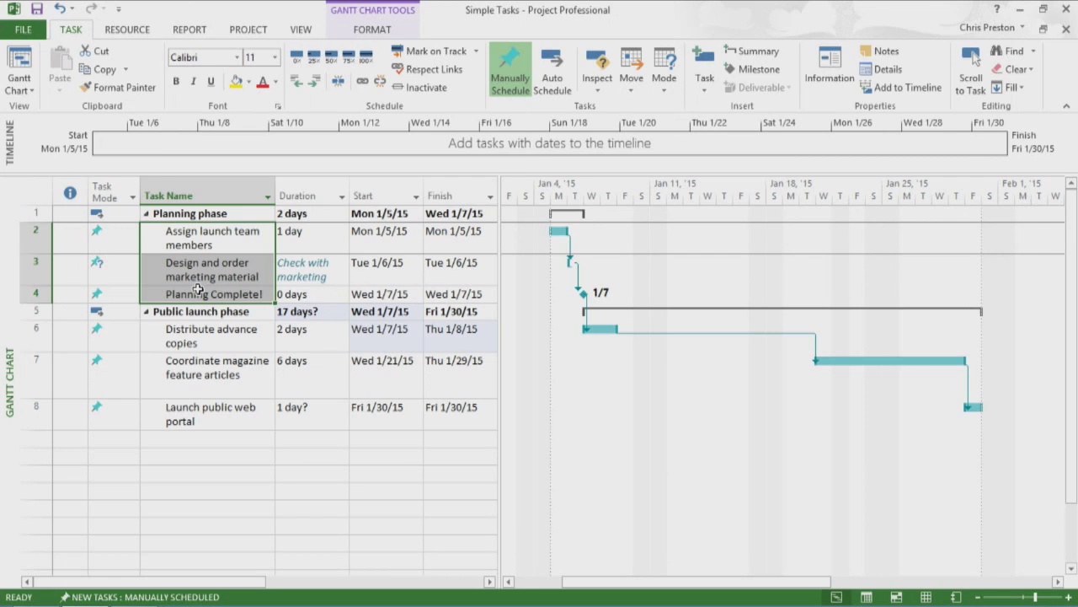
pyautogui.click(553, 78)
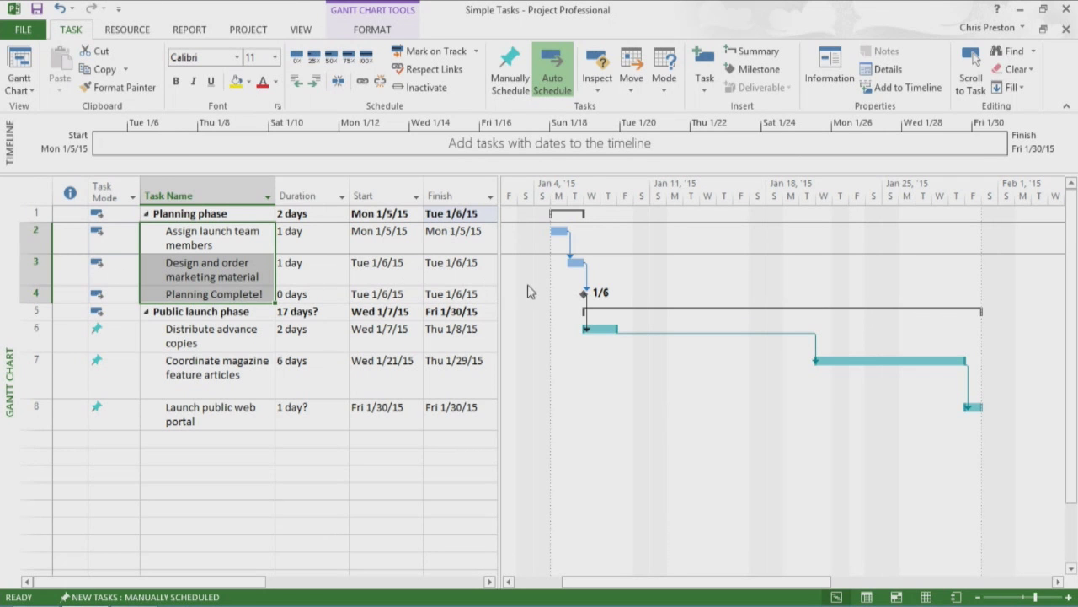
pyautogui.click(291, 270)
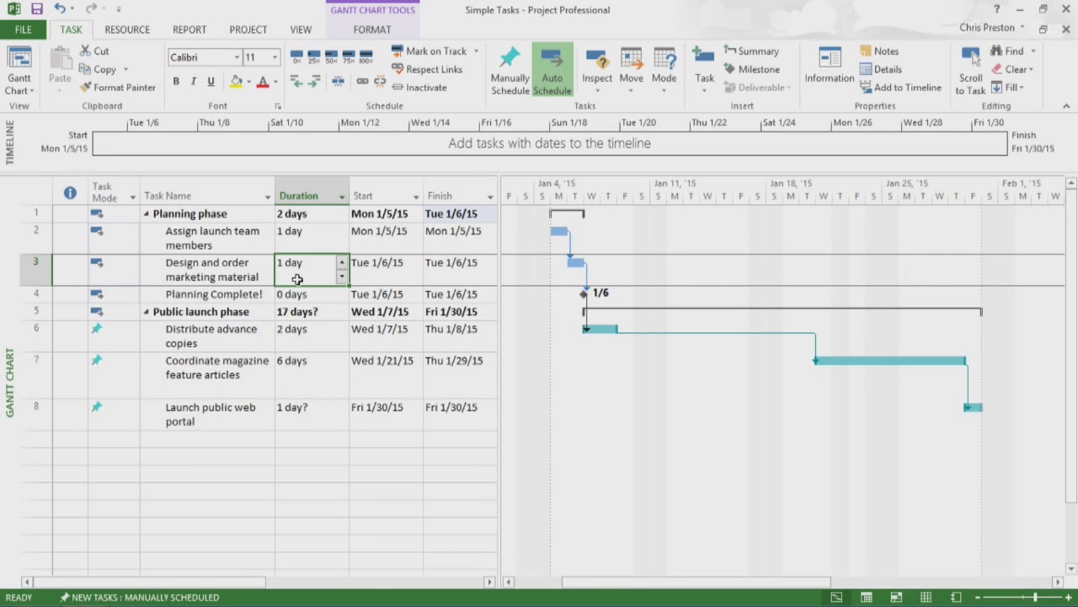
# Set the task mode of Distribute advance copies to Auto Scheduled.
pyautogui.click(131, 337)
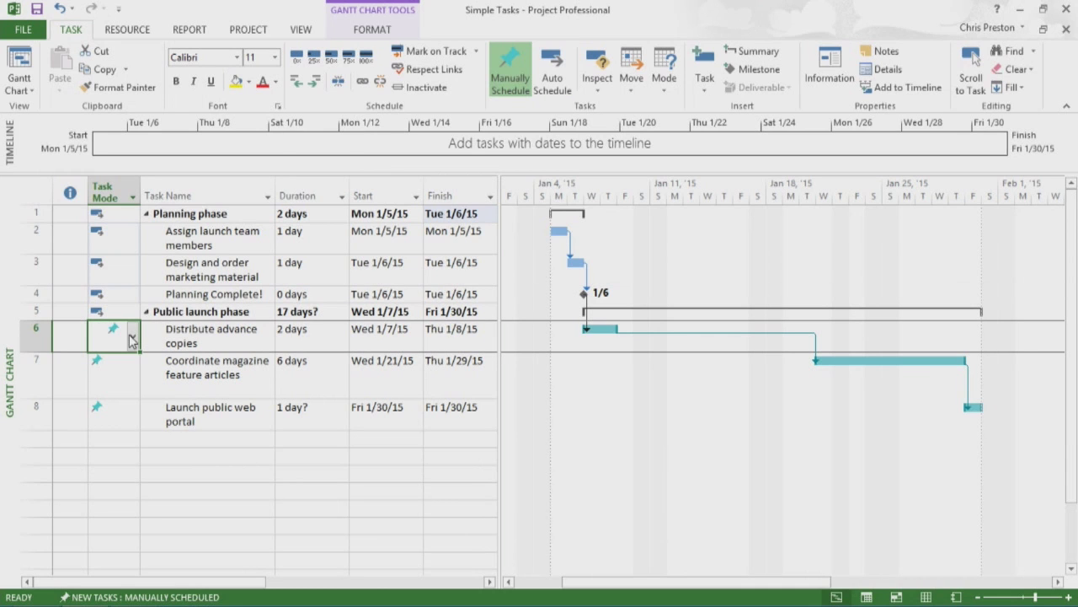
pyautogui.click(132, 338)
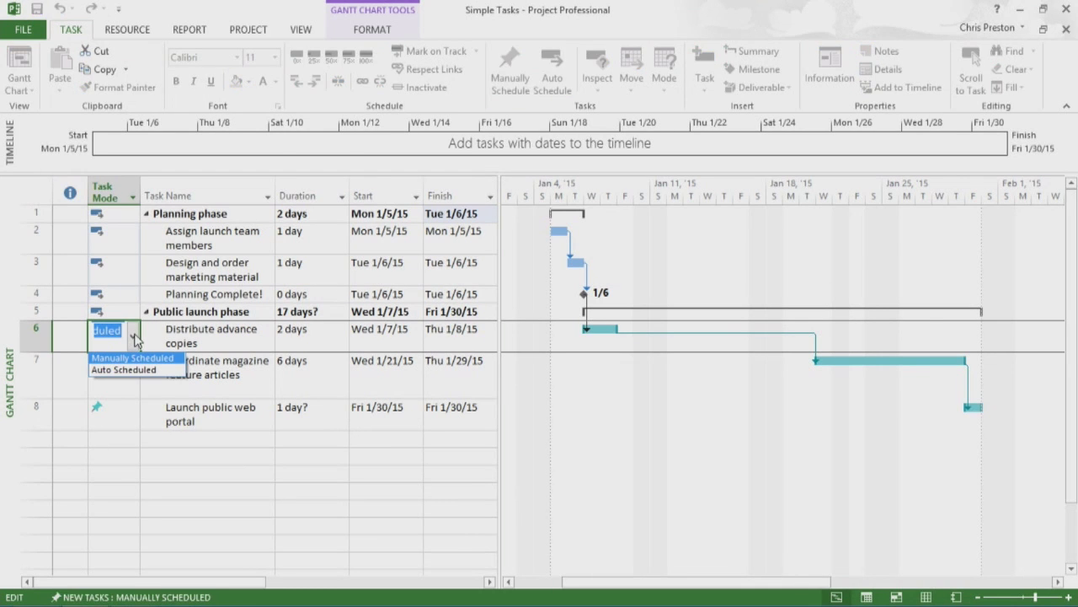
pyautogui.click(124, 369)
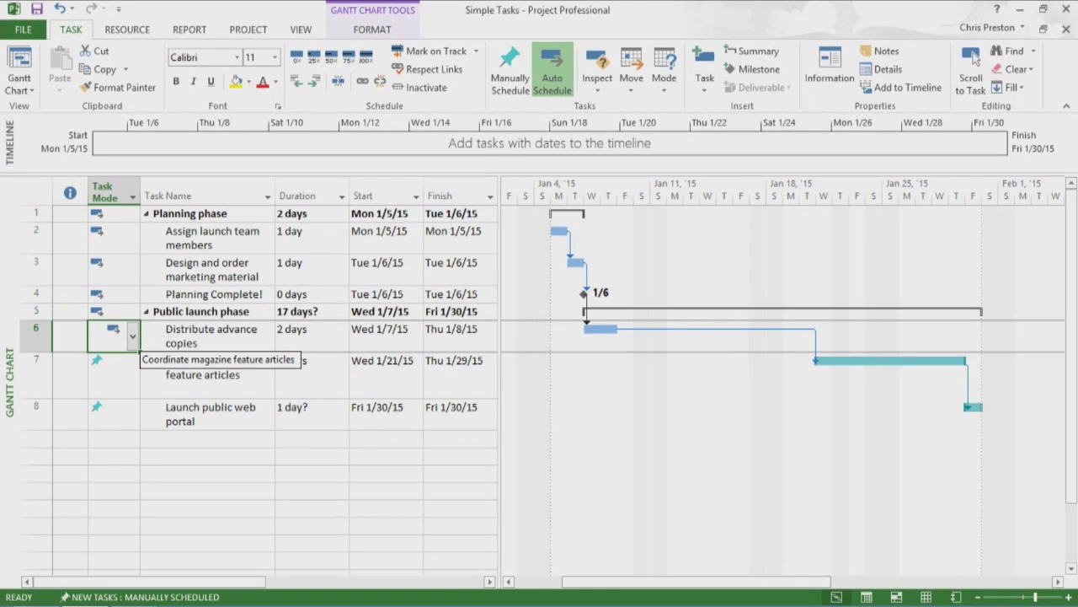
# Switch Coordinate magazine feature articles and Launch public web portal to auto scheduling, and check the tasks' predecessors.
pyautogui.click(230, 394)
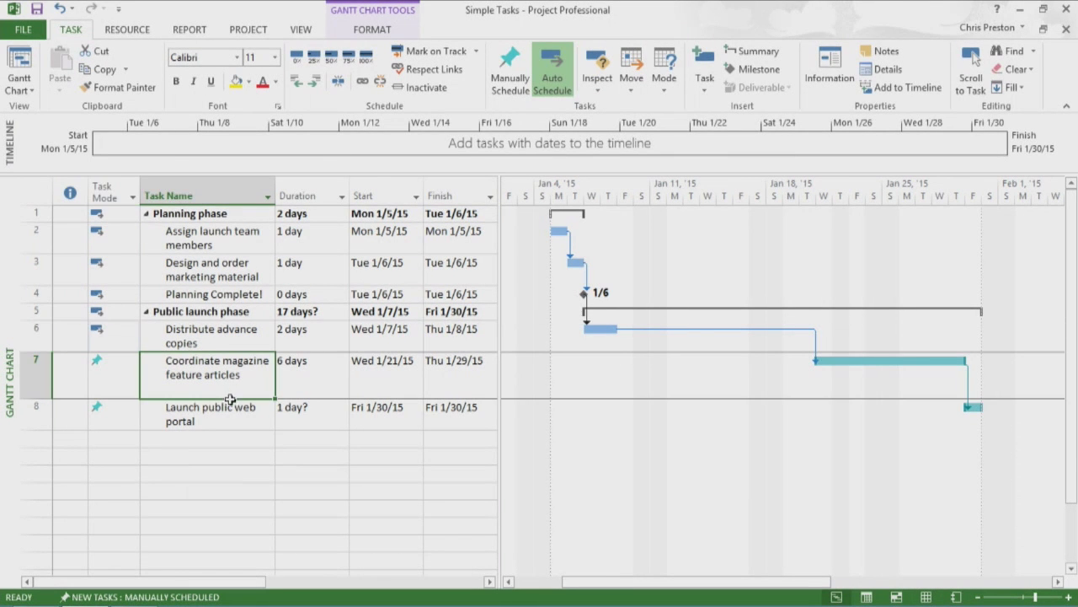
pyautogui.moveTo(230, 396); pyautogui.dragTo(228, 413)
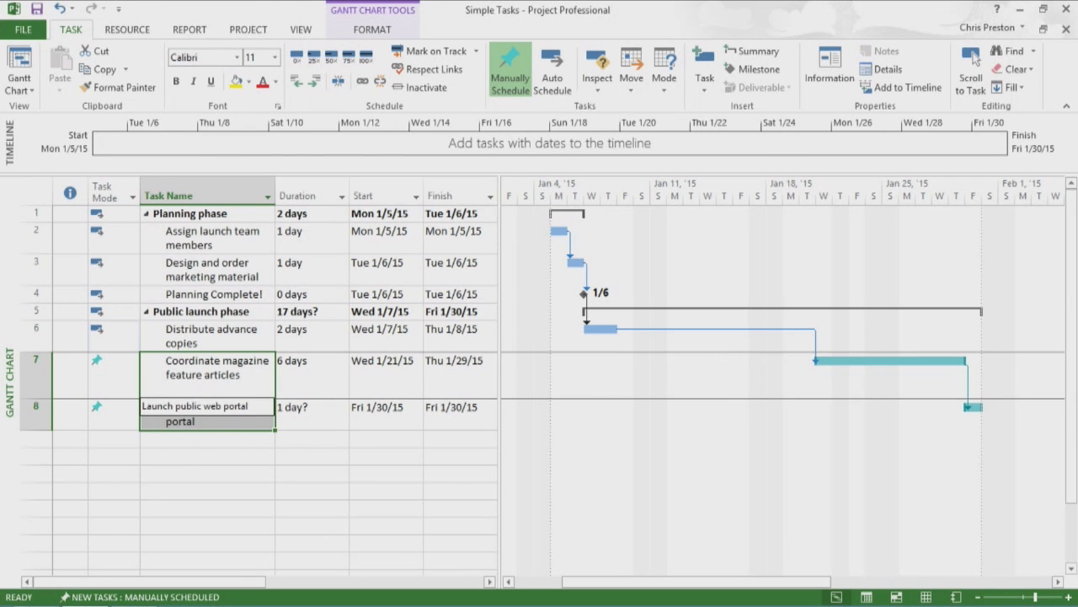
pyautogui.click(549, 78)
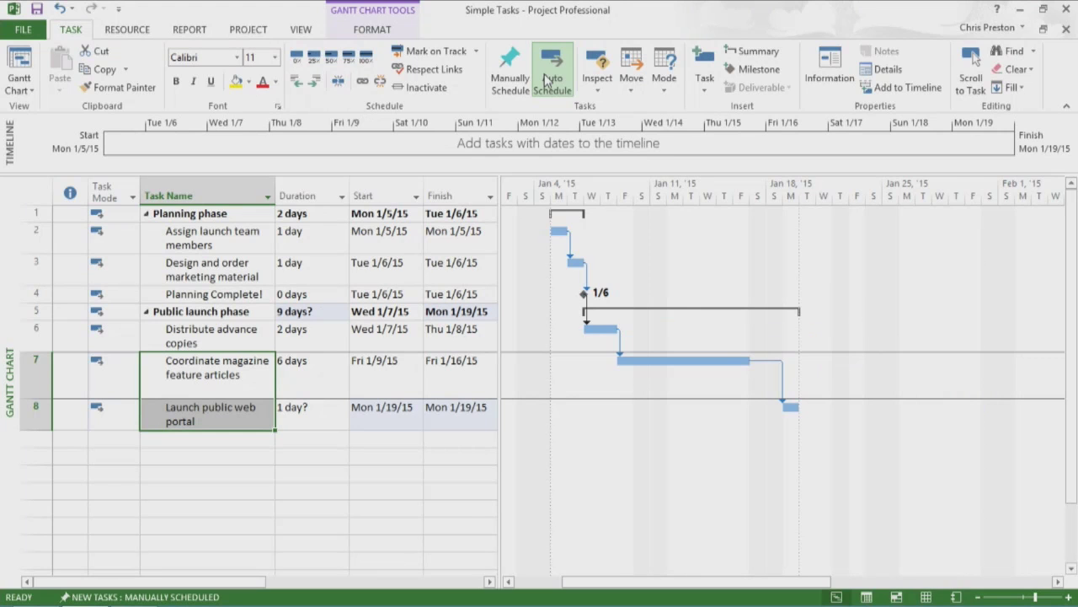
pyautogui.click(488, 582)
pyautogui.click(488, 582)
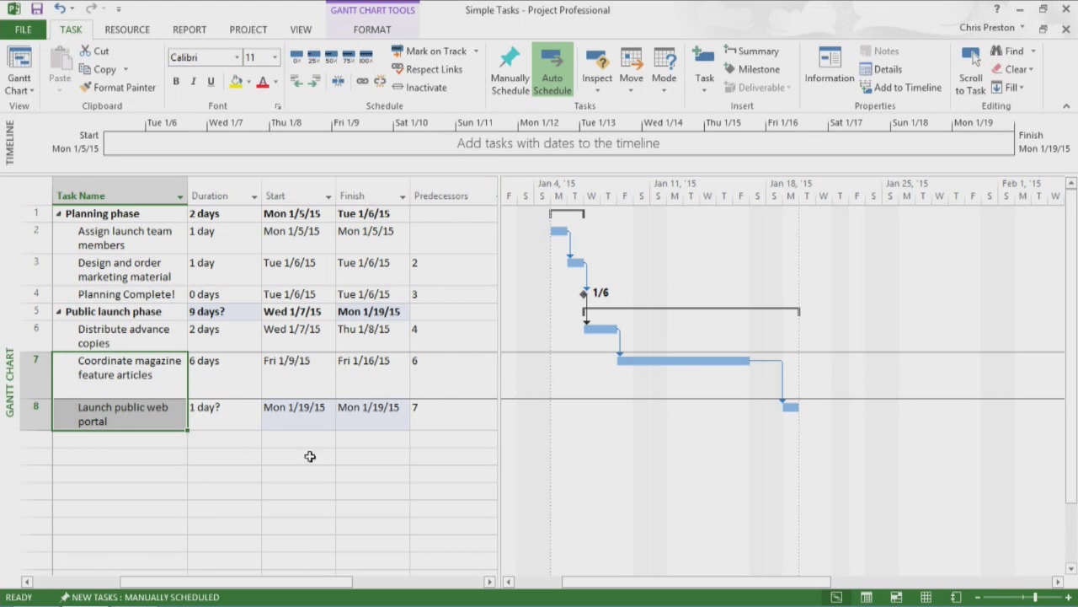
pyautogui.click(93, 581)
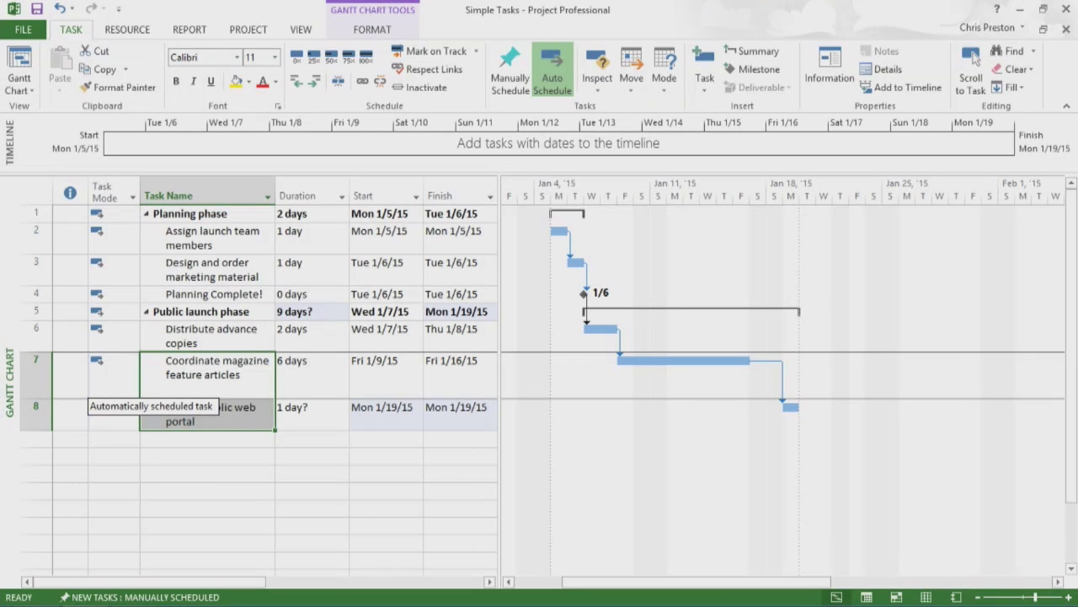
# Review the project information and the project statistics for the plan's duration and dates.
pyautogui.click(47, 157)
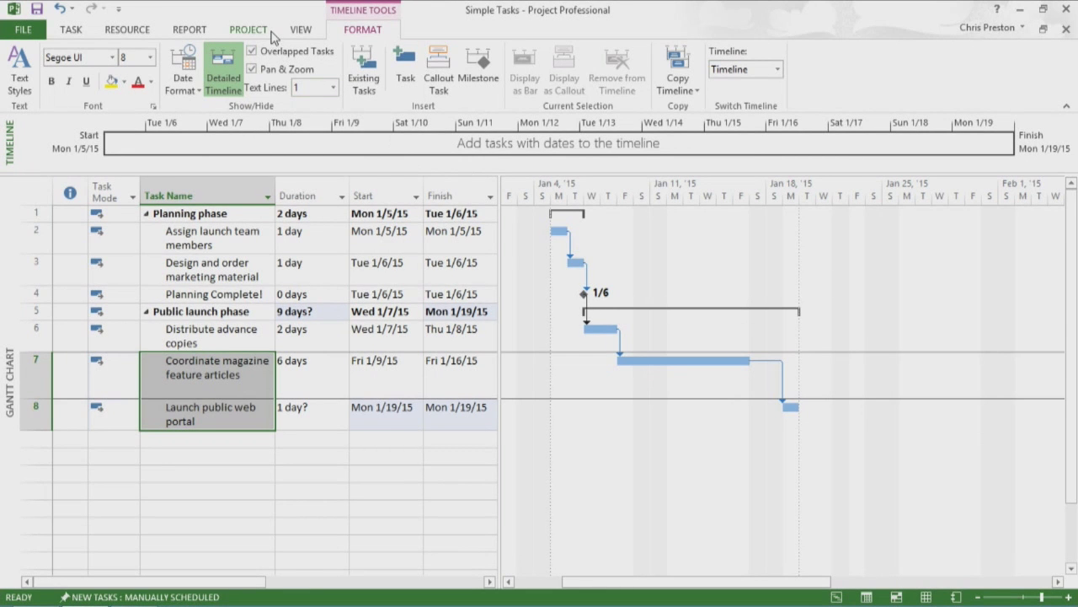
pyautogui.click(253, 31)
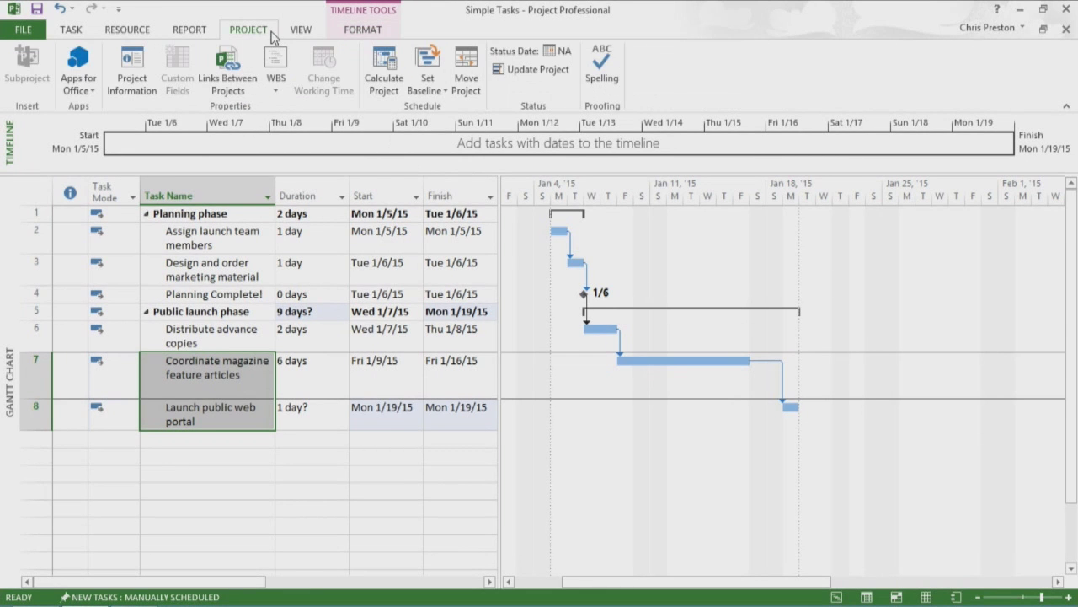
pyautogui.click(132, 72)
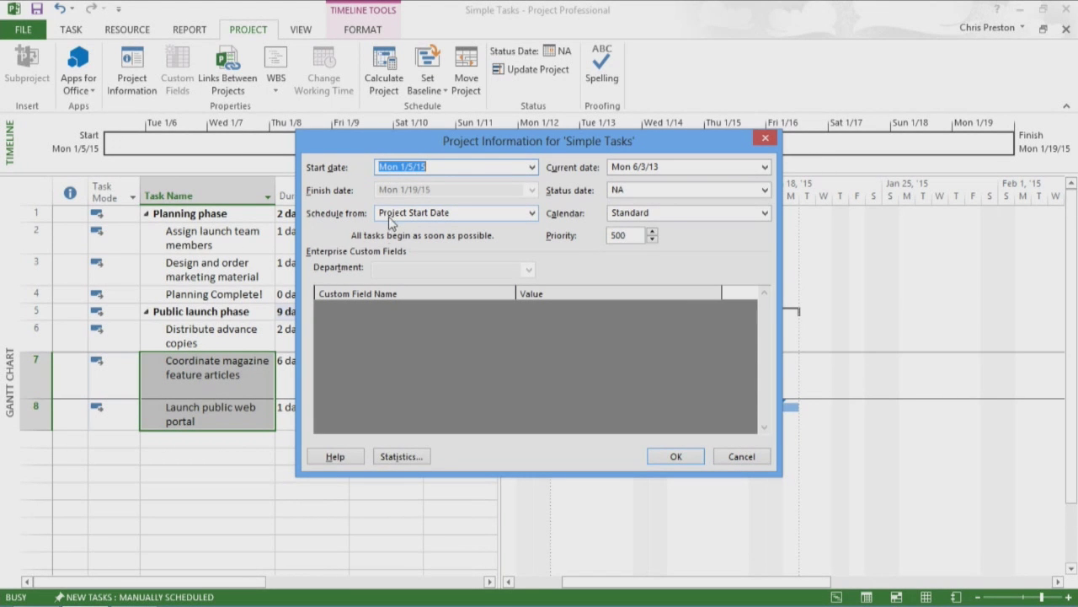
pyautogui.click(401, 456)
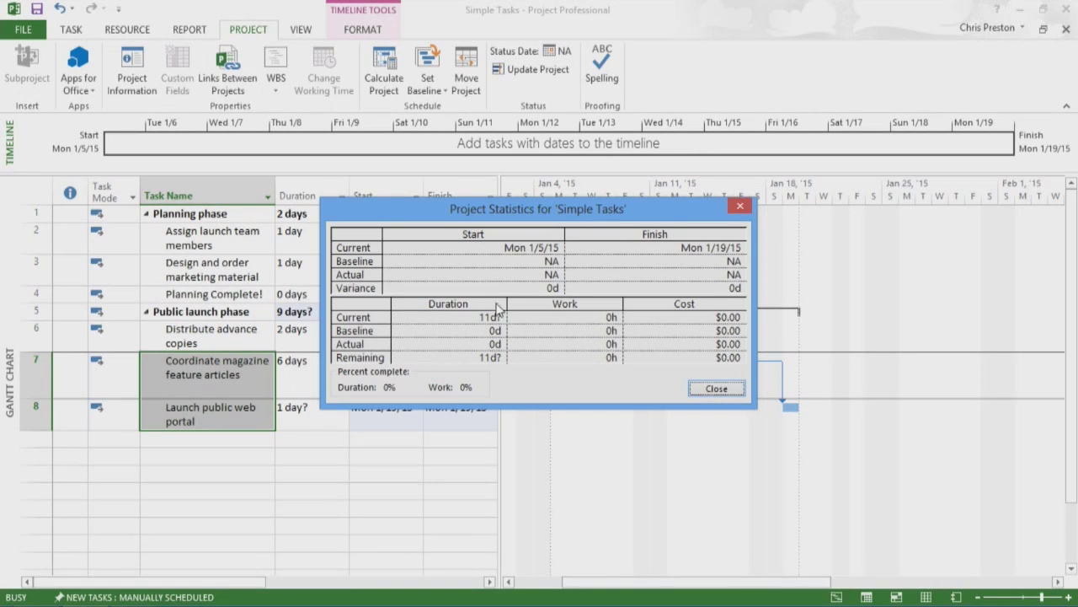
pyautogui.click(715, 389)
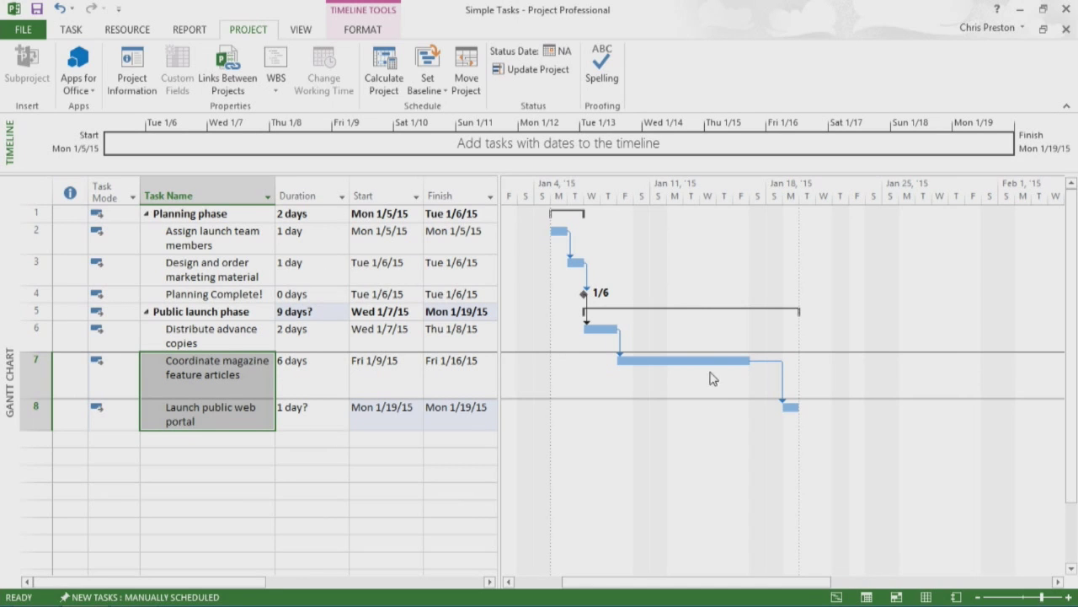
# Show the project summary task in the Gantt chart.
pyautogui.click(688, 250)
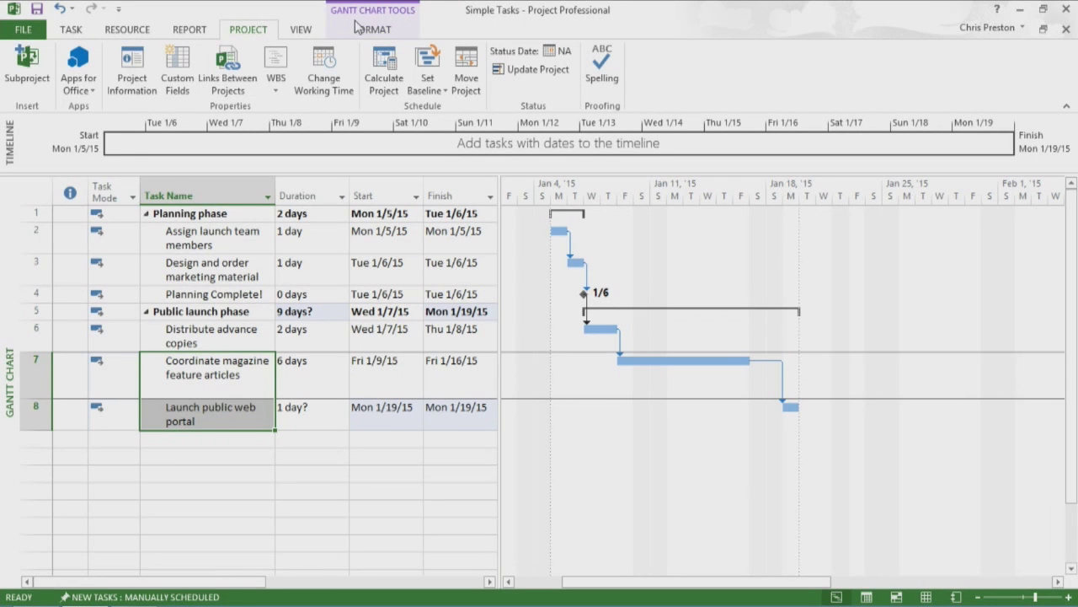
pyautogui.click(396, 34)
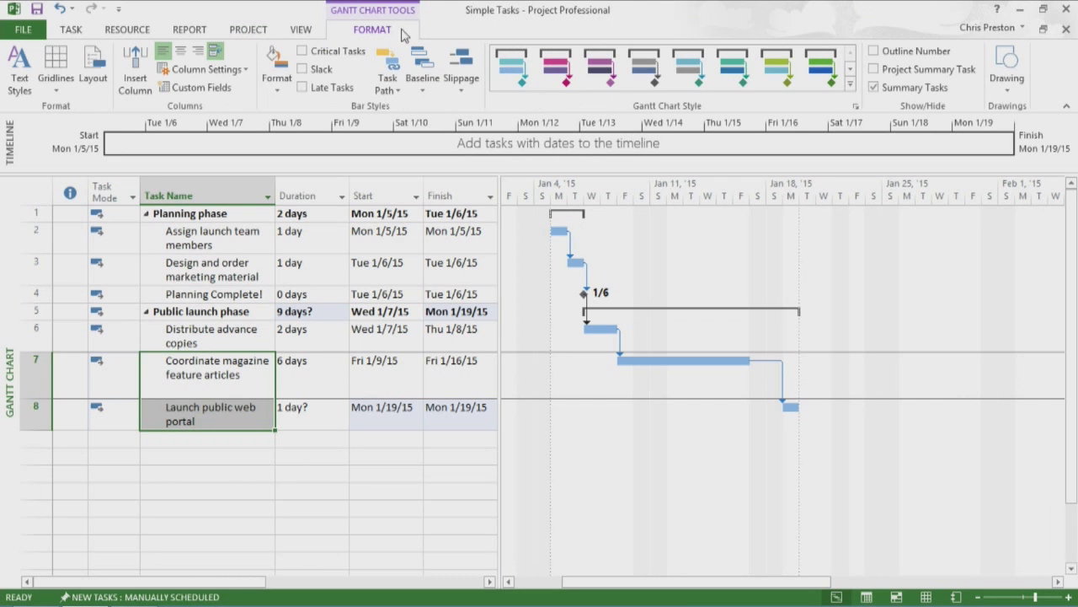
pyautogui.click(874, 70)
# Examine the project summary task's note indicator, duration, start and finish, and compare the estimated durations of Launch public web portal and Public launch phase.
pyautogui.click(73, 216)
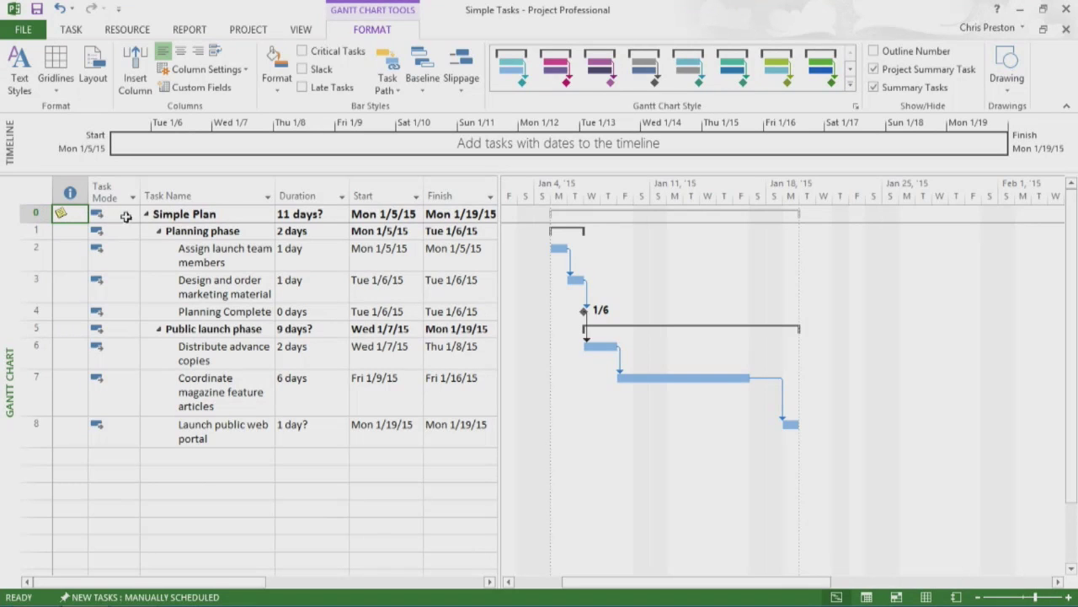
pyautogui.click(329, 216)
pyautogui.click(375, 217)
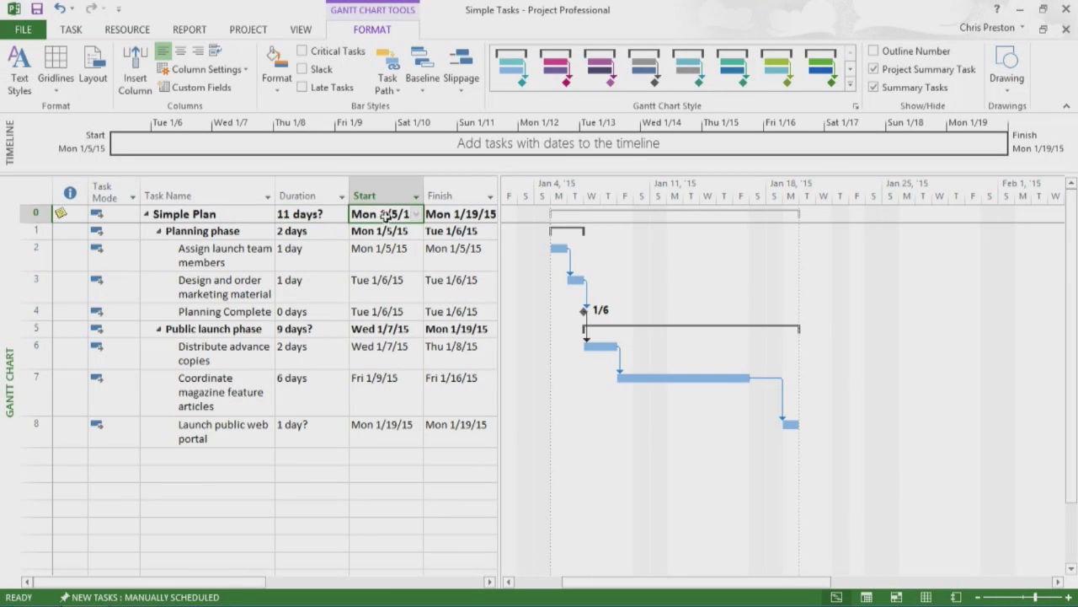
pyautogui.click(462, 214)
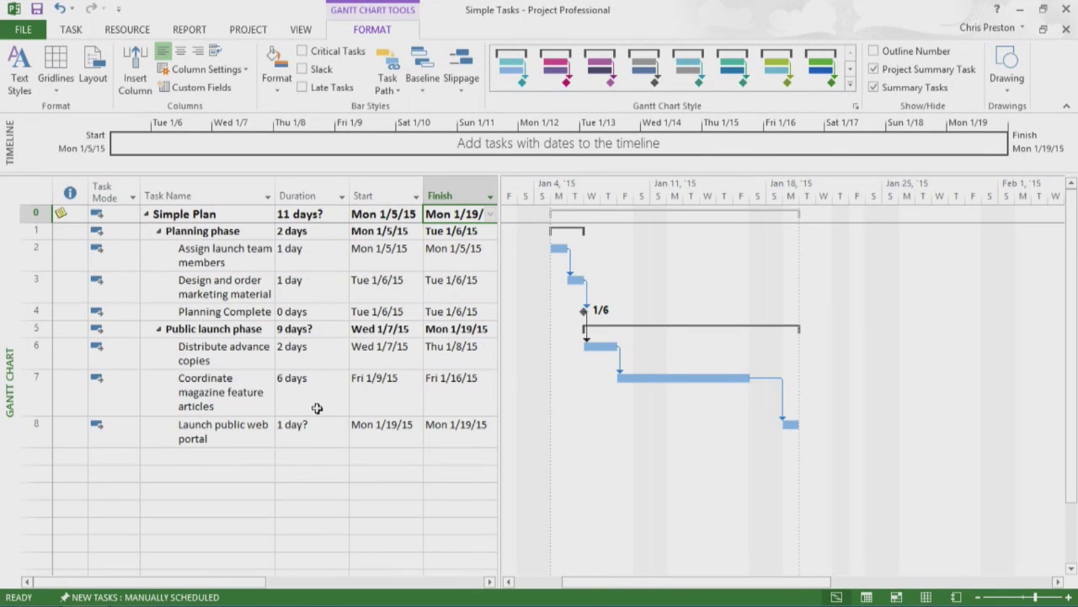
pyautogui.click(313, 435)
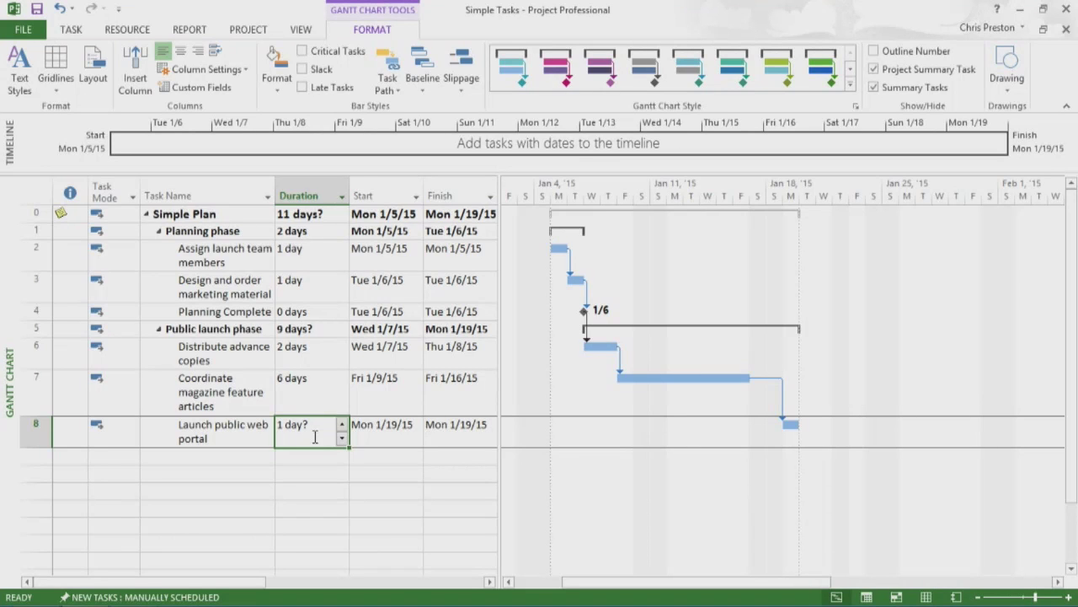
pyautogui.click(335, 329)
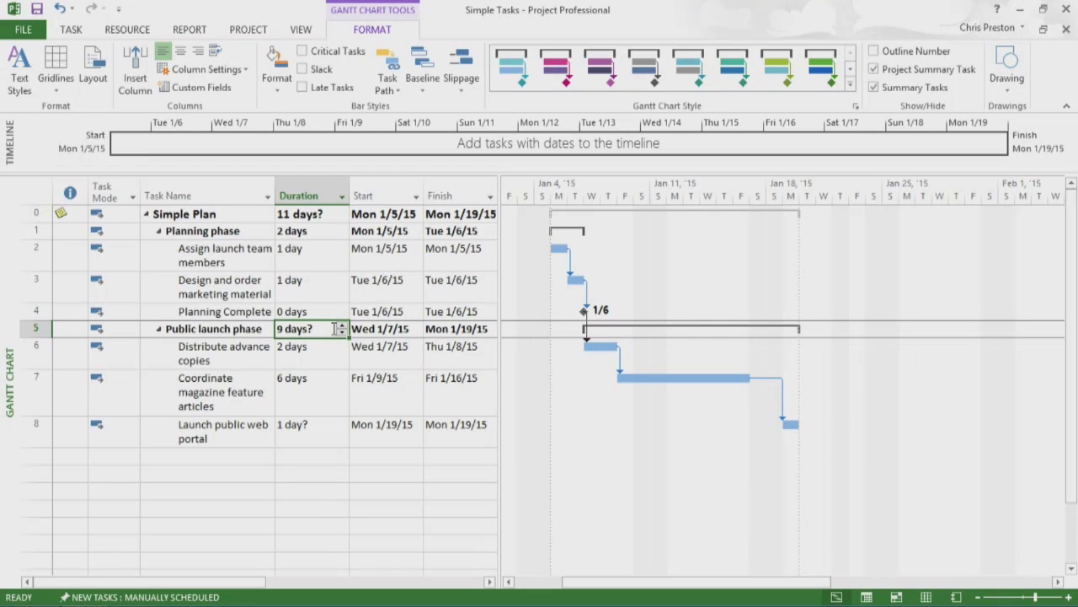
pyautogui.click(336, 214)
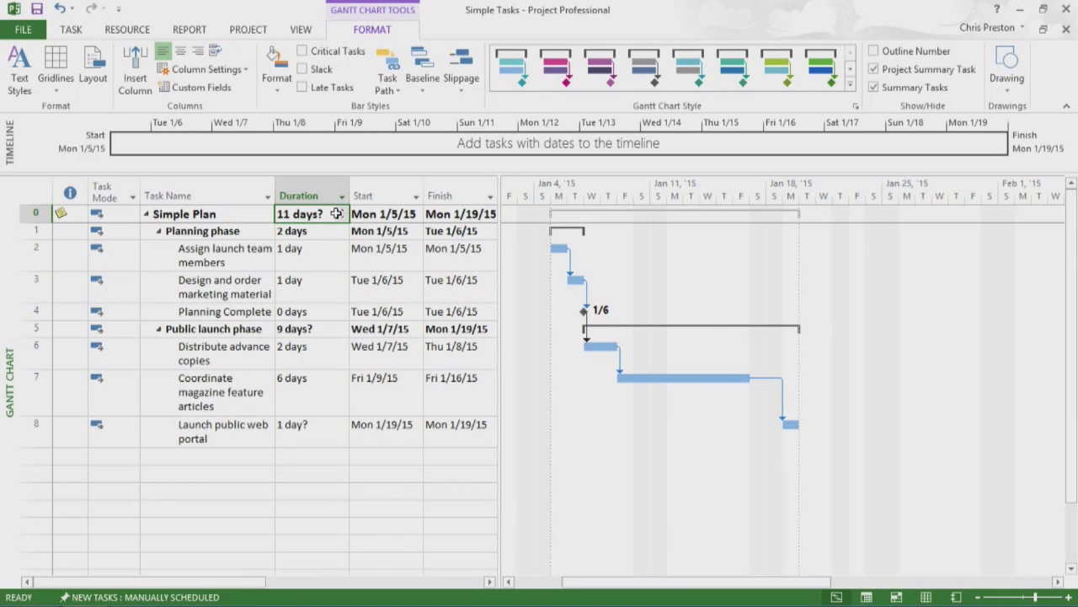